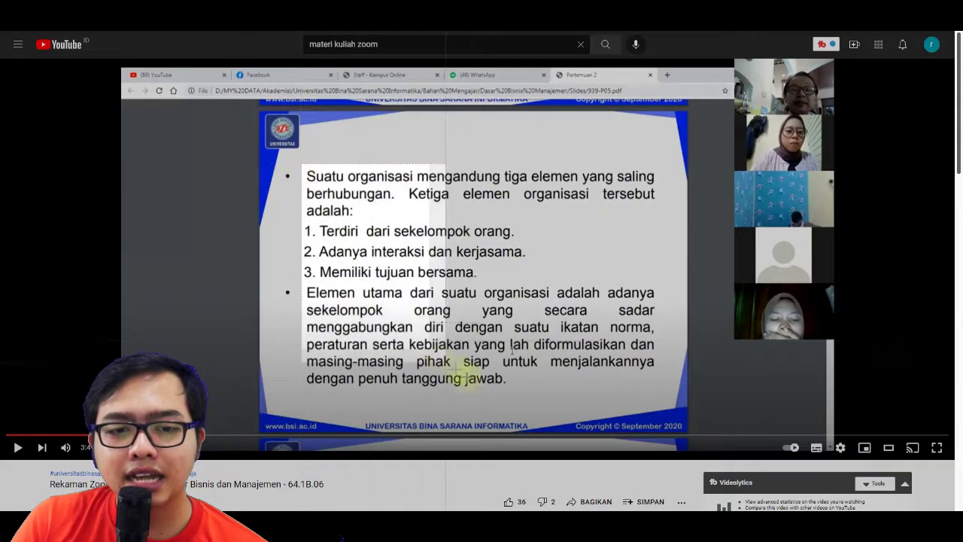
- Recognize the lecture slide's text with OCR and copy it
{"action": "left_click_drag", "start_coordinate": [302, 164], "coordinate": [621, 394]}
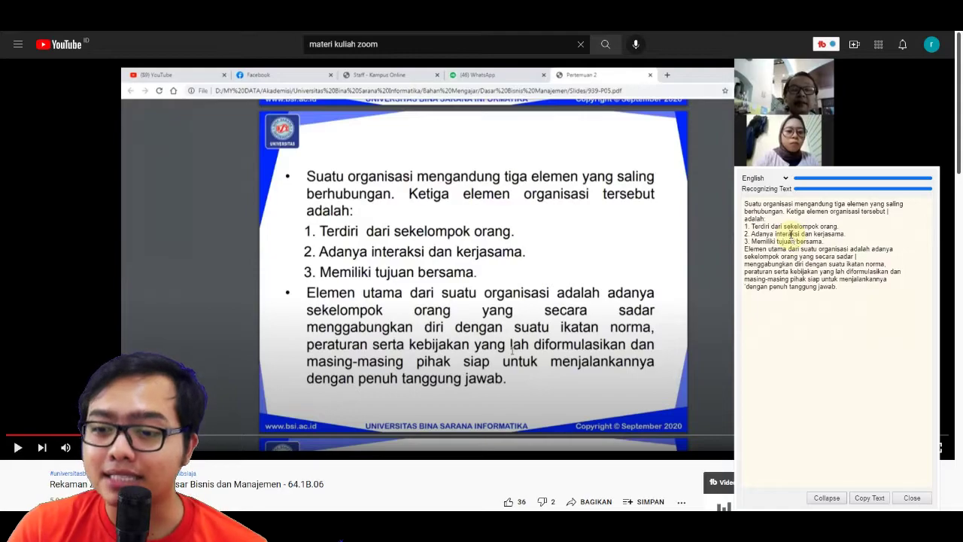
{"action": "left_click", "coordinate": [869, 498]}
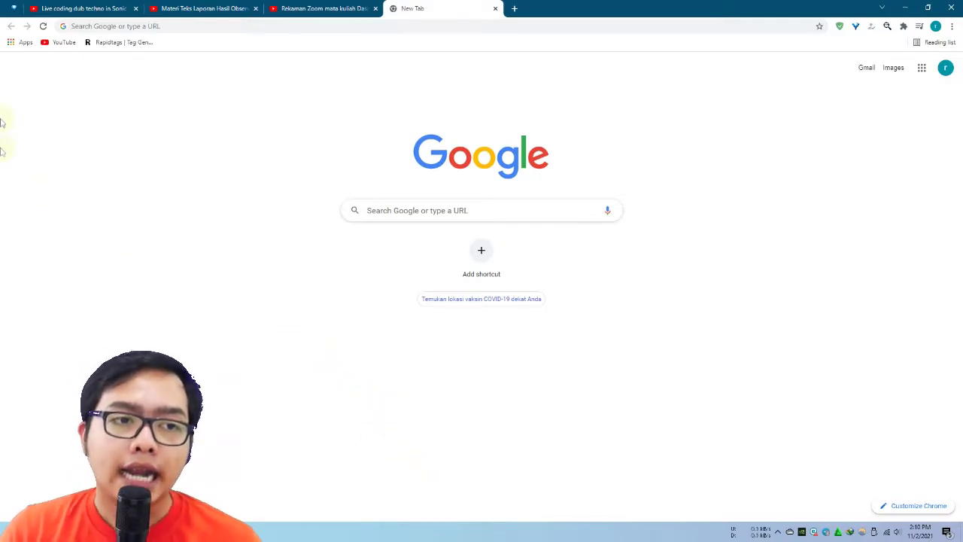
- Search the Chrome Web Store for OCR extensions and open the OCR - Image Reader listing
{"action": "left_click", "coordinate": [22, 43]}
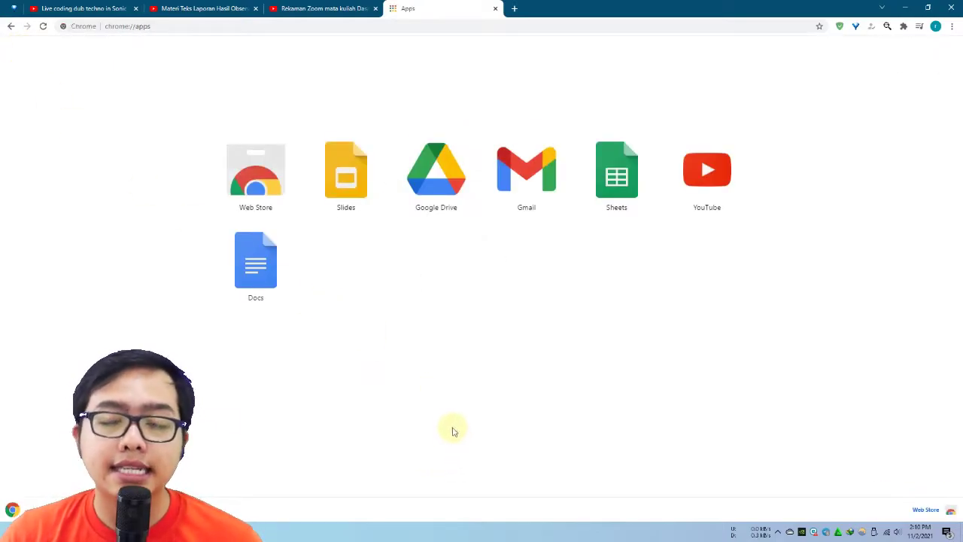
{"action": "left_click", "coordinate": [264, 183]}
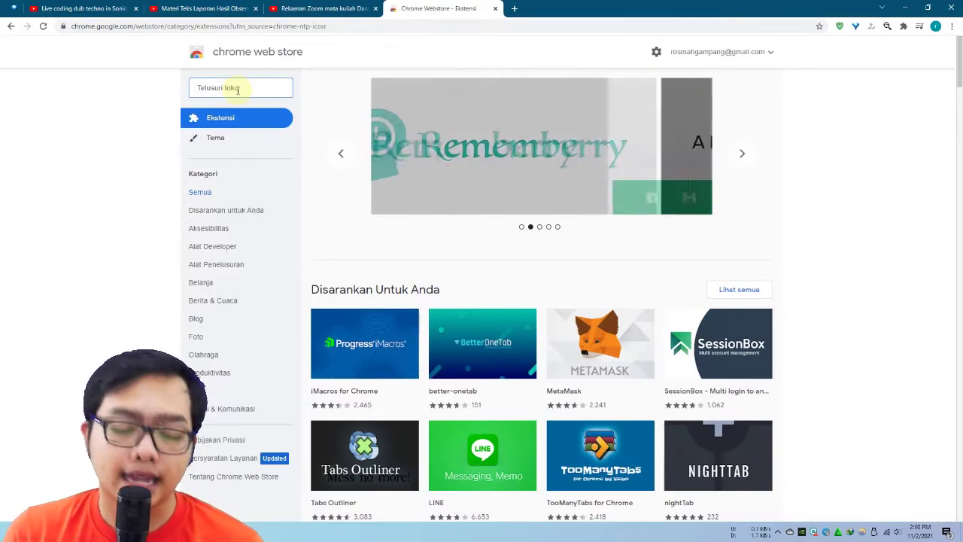
{"action": "type", "text": "osr"}
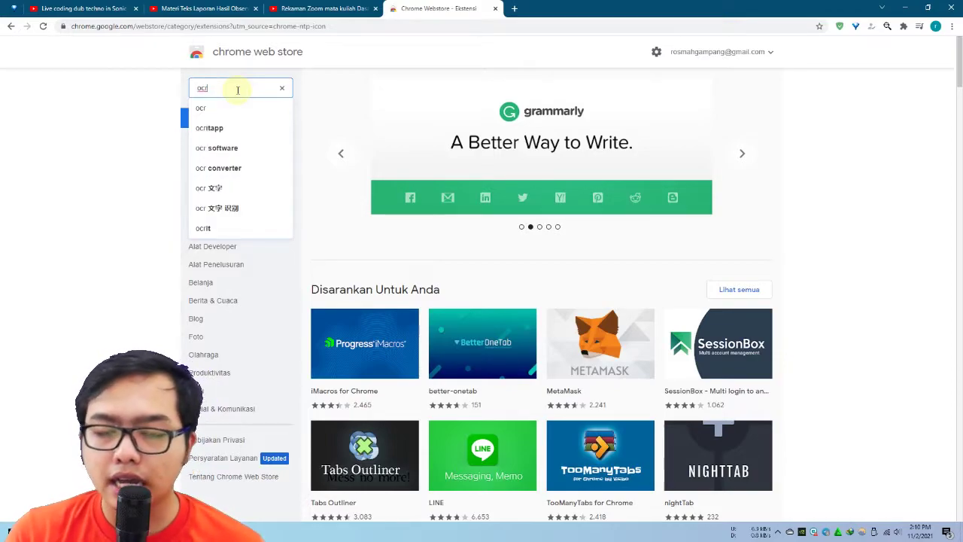
{"action": "key", "text": "Return"}
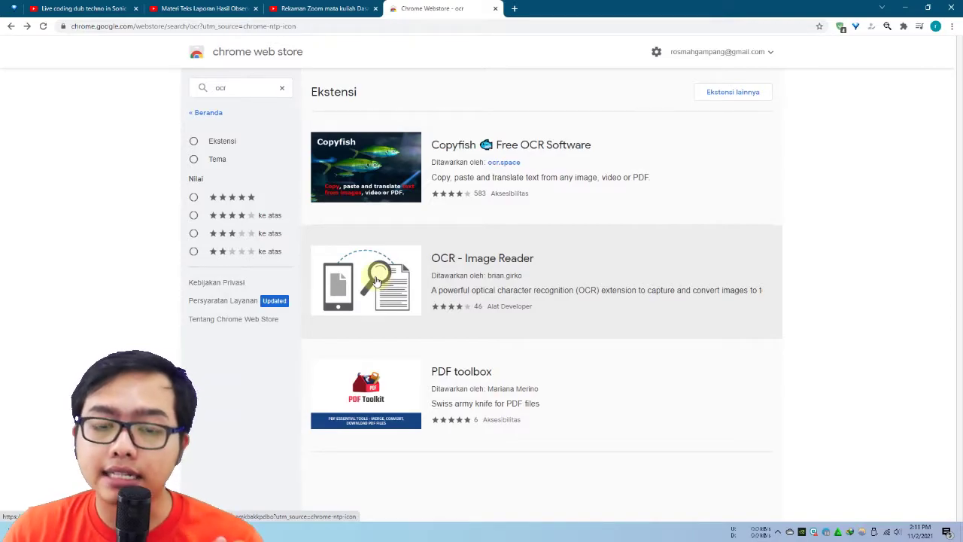
{"action": "left_click", "coordinate": [505, 258]}
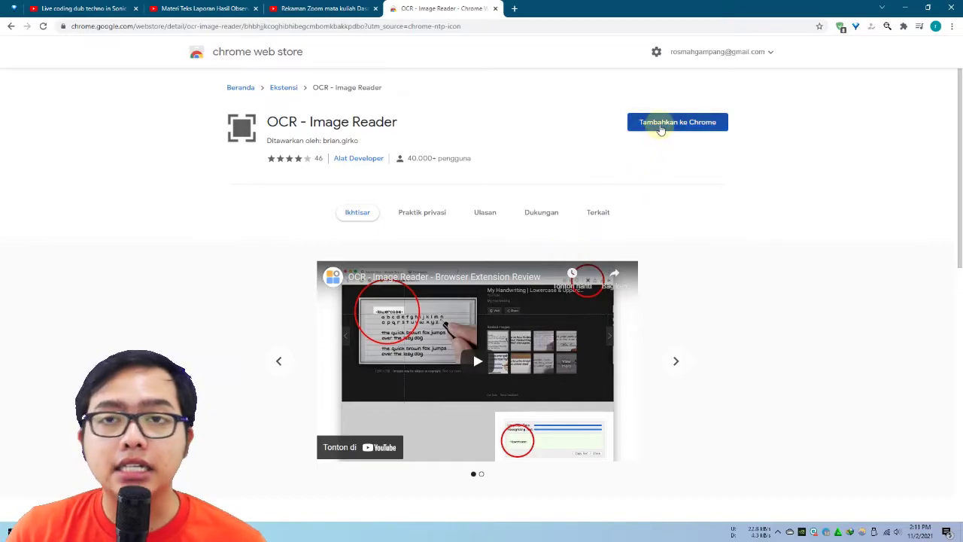
- Install the OCR - Image Reader extension and return to its store page
{"action": "left_click", "coordinate": [660, 128]}
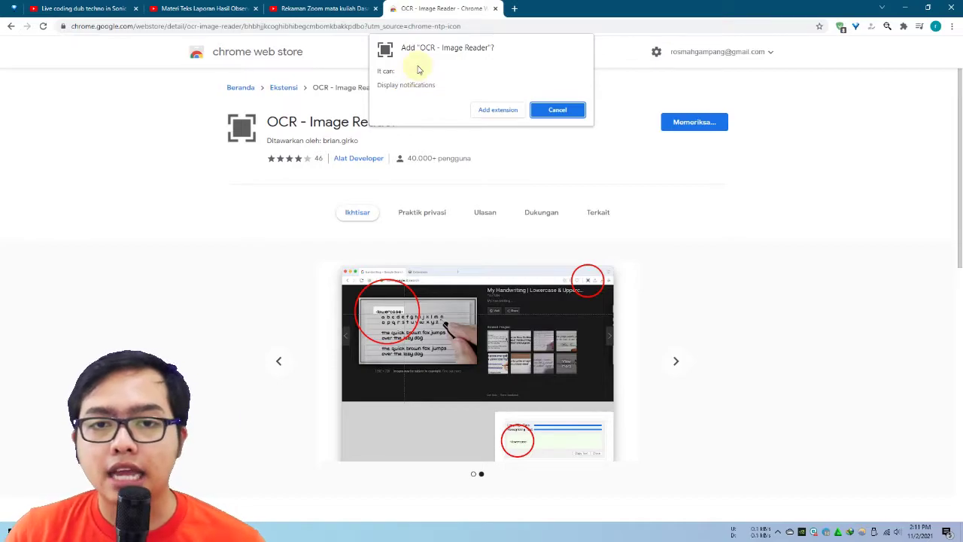
{"action": "left_click", "coordinate": [488, 109]}
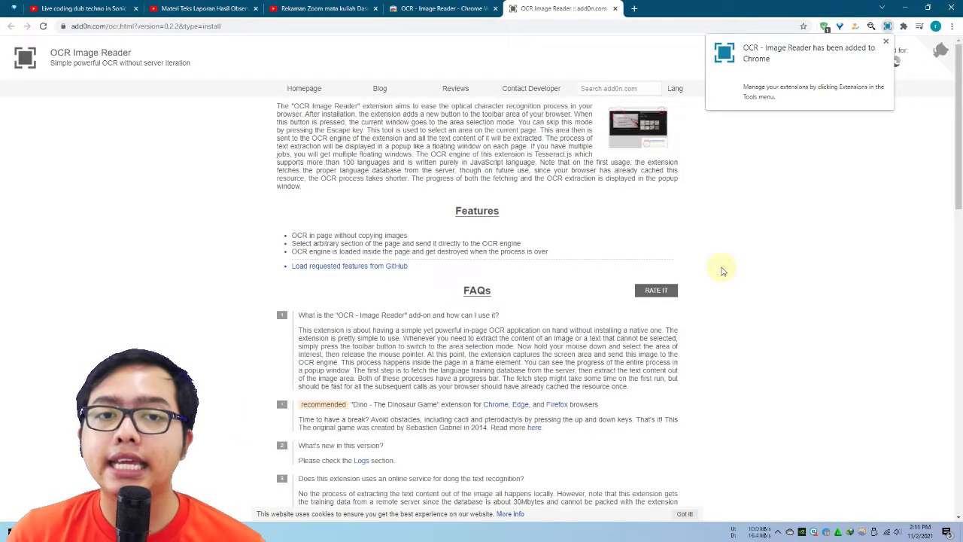
{"action": "left_click", "coordinate": [474, 9]}
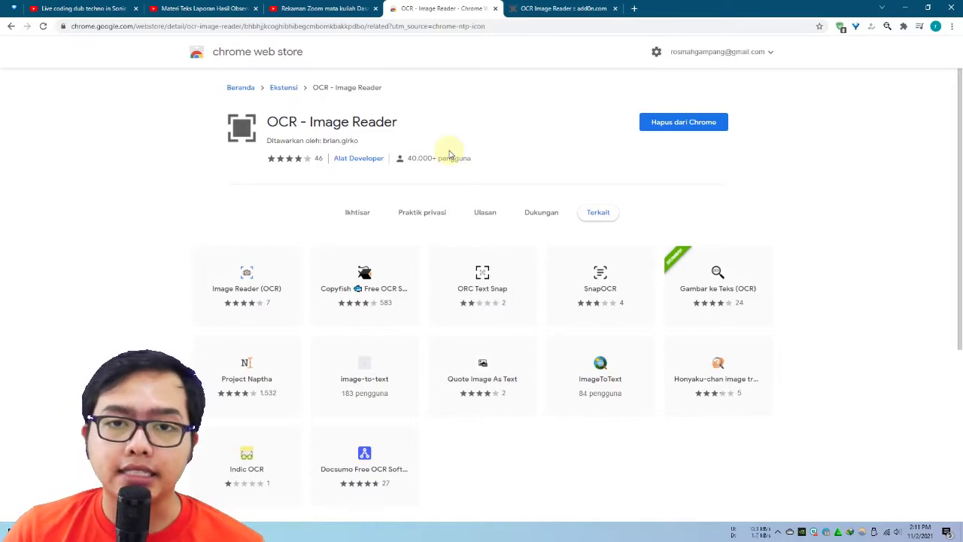
- Close the add0n.com welcome tab and pin OCR - Image Reader first in the toolbar
{"action": "key", "text": "ctrl+Tab"}
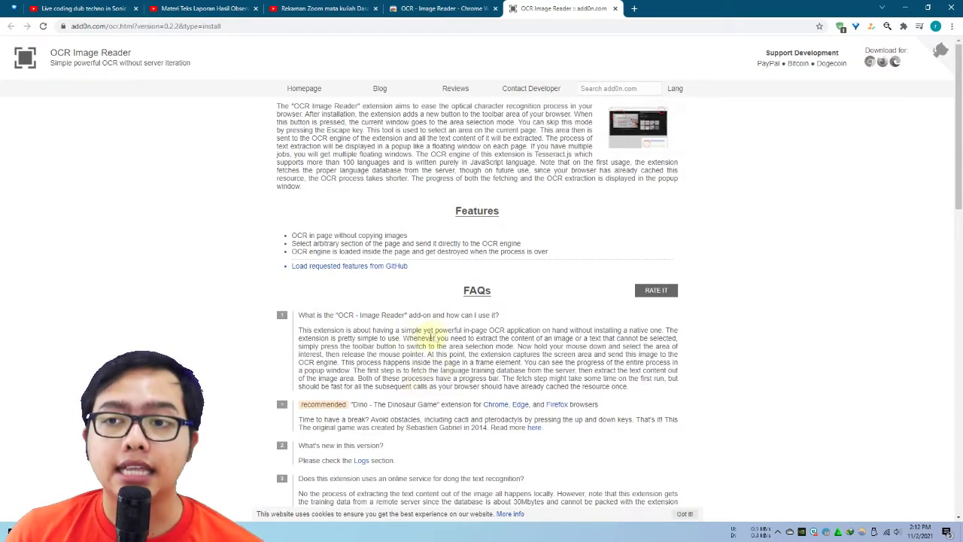
{"action": "left_click", "coordinate": [614, 8]}
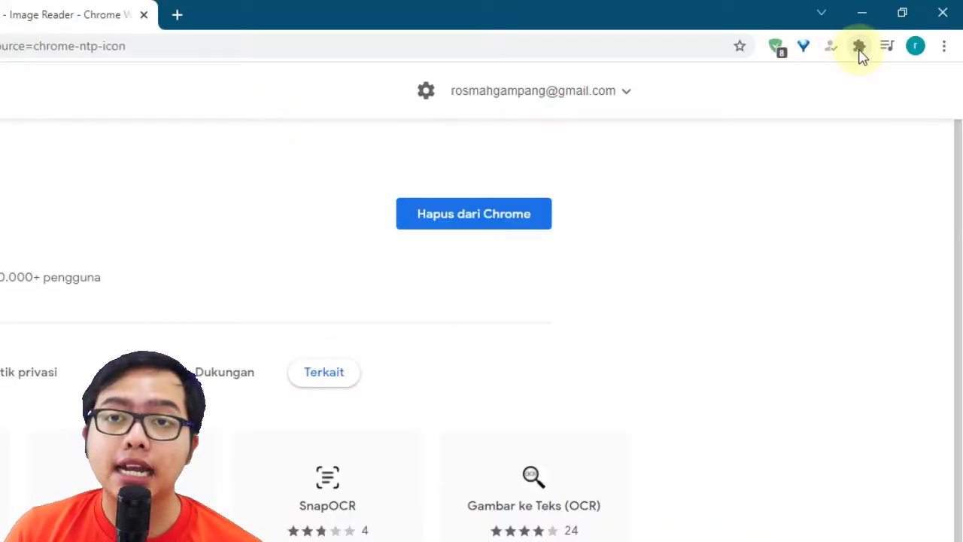
{"action": "left_click", "coordinate": [860, 48]}
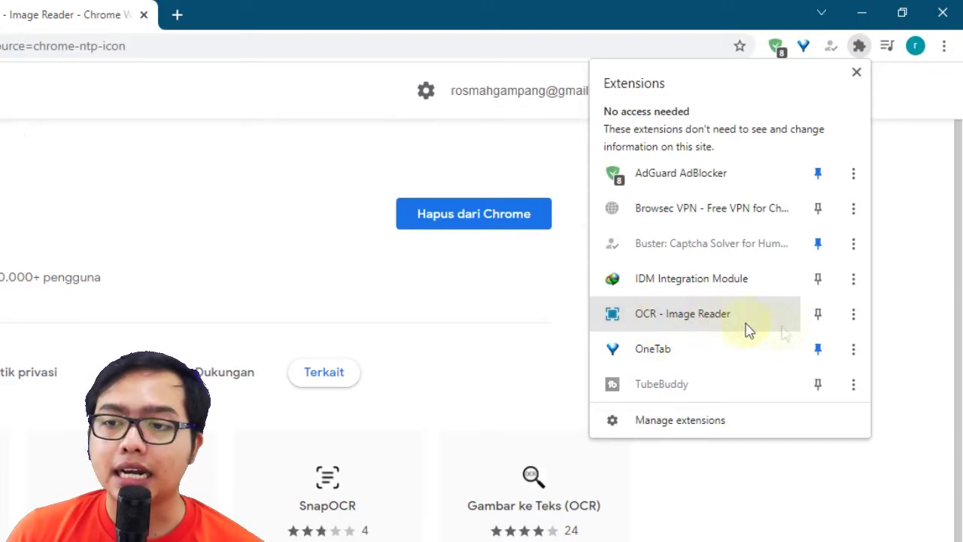
{"action": "left_click", "coordinate": [820, 315]}
{"action": "left_click", "coordinate": [913, 200]}
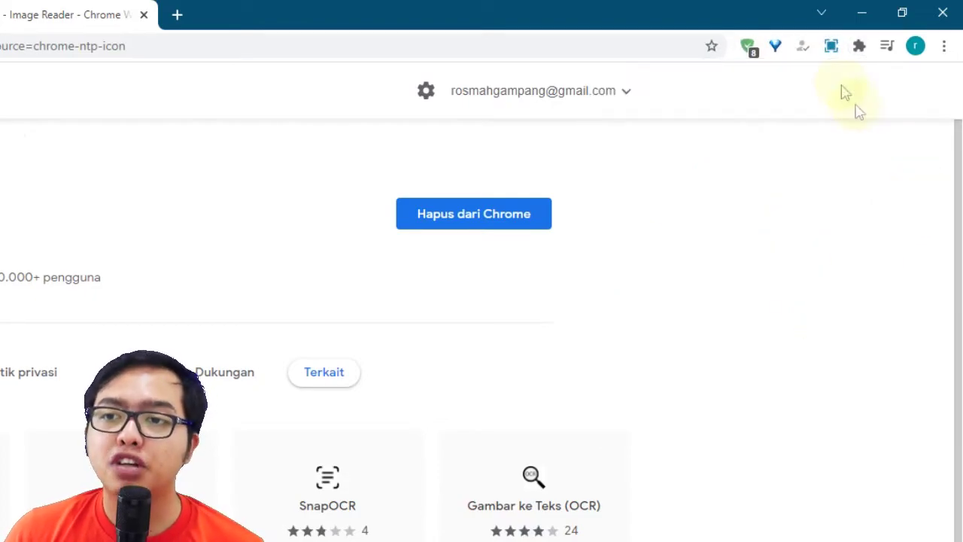
{"action": "left_click_drag", "start_coordinate": [831, 49], "coordinate": [741, 50]}
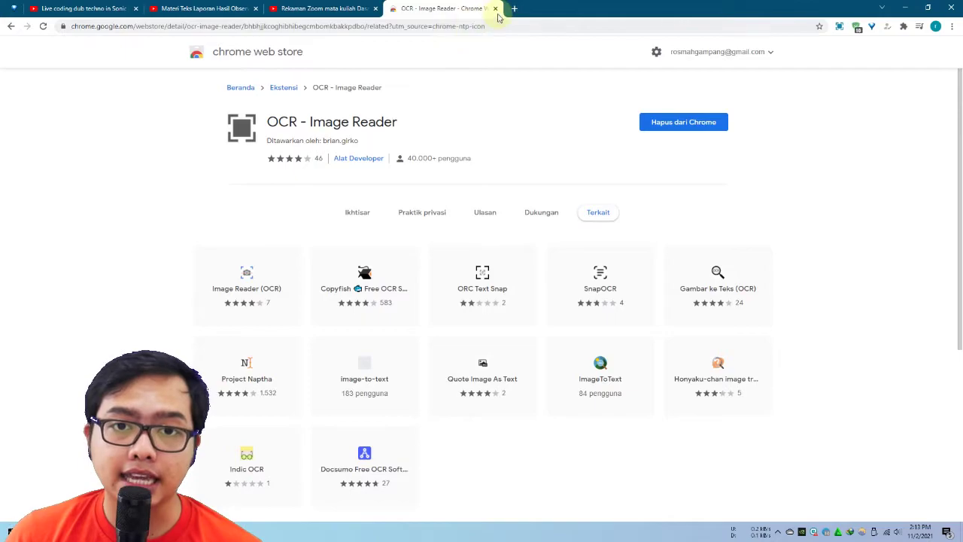
{"action": "key", "text": "ctrl+1"}
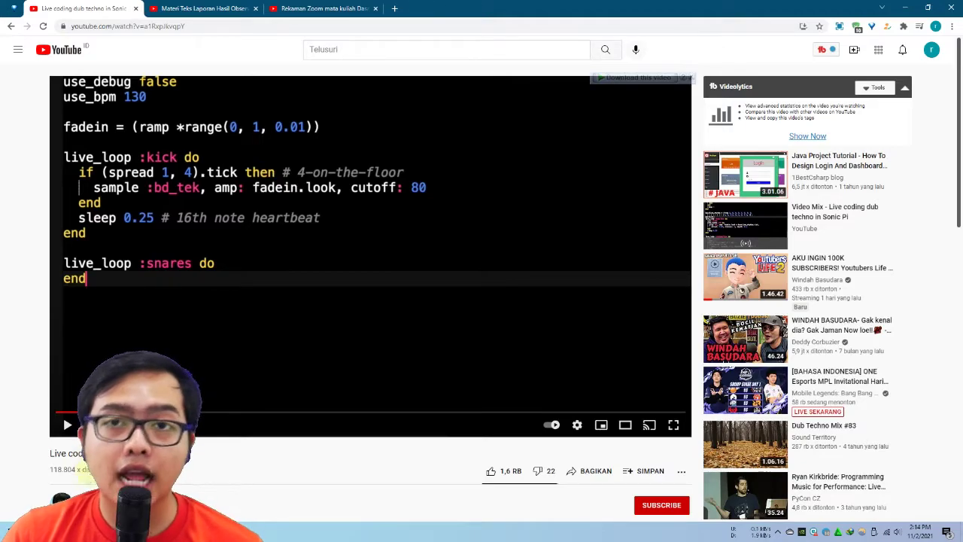
- Look through the three YouTube video tabs and return to the Sonic Pi live-coding video
{"action": "left_click", "coordinate": [181, 8]}
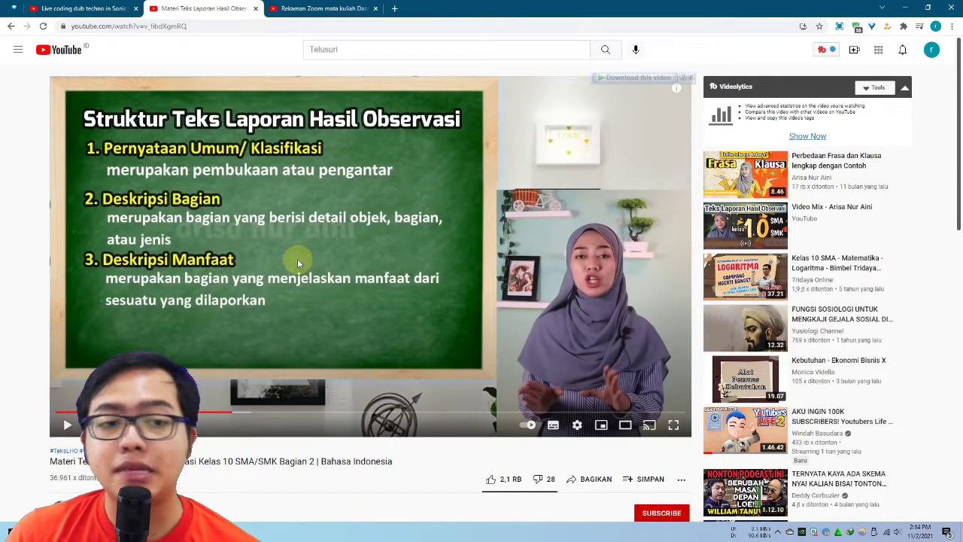
{"action": "left_click", "coordinate": [325, 8]}
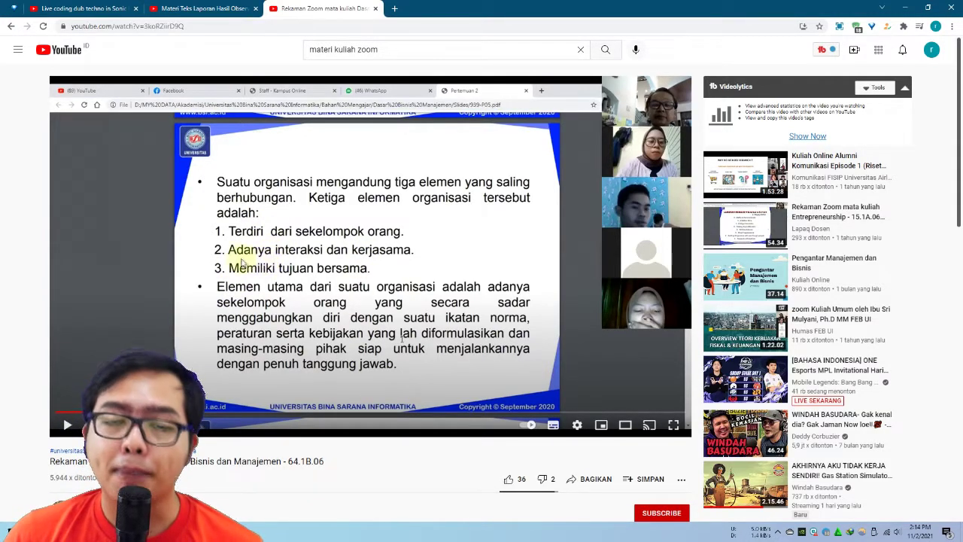
{"action": "left_click", "coordinate": [80, 6]}
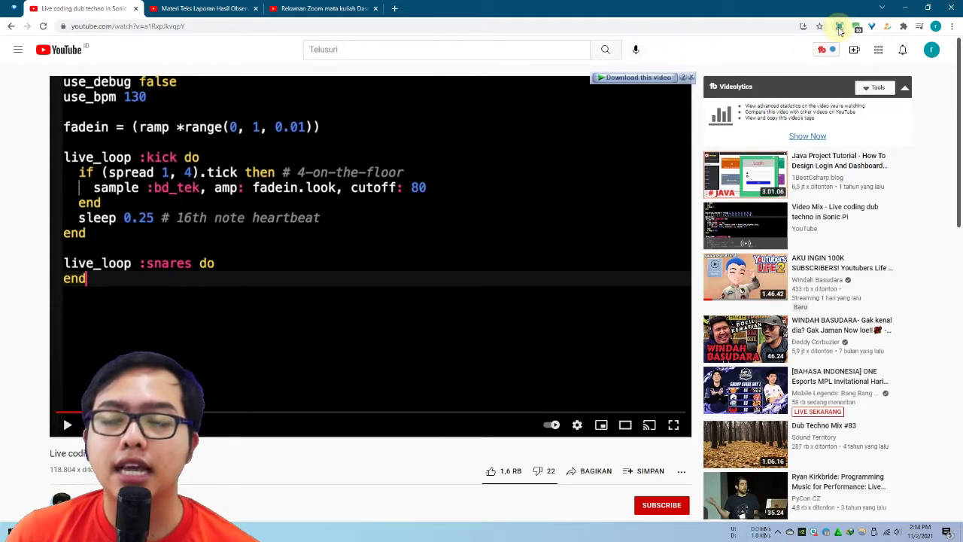
{"action": "left_click", "coordinate": [839, 28]}
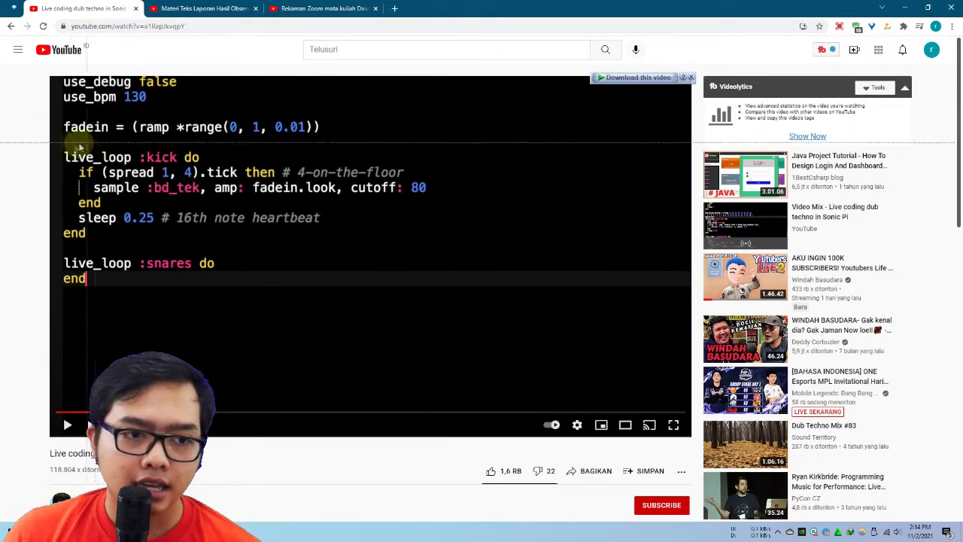
- Select the Sonic Pi code lines in the video frame for OCR recognition
{"action": "mouse_move", "coordinate": [58, 150]}
{"action": "left_mouse_down"}
{"action": "mouse_move", "coordinate": [252, 241]}
{"action": "mouse_move", "coordinate": [446, 241]}
{"action": "left_mouse_up"}
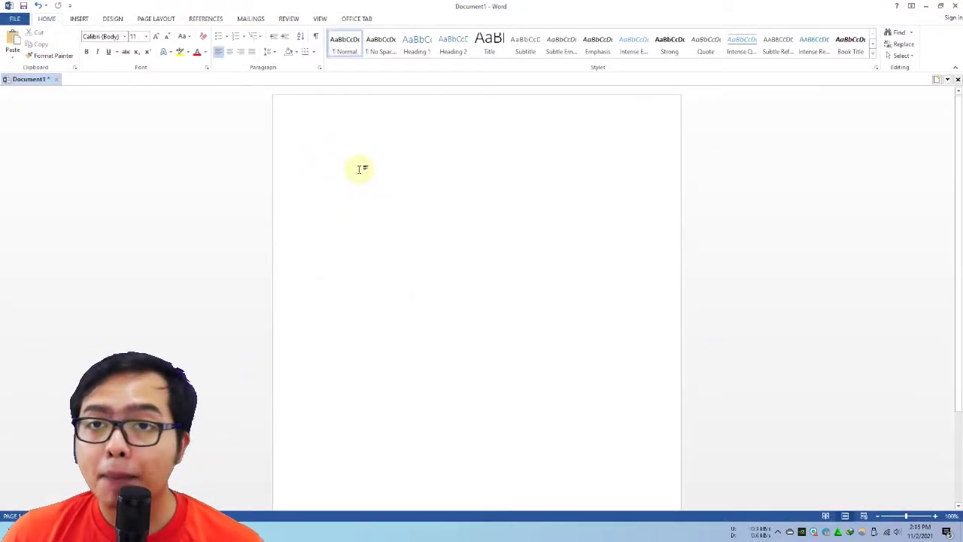
- Paste the recognized Sonic Pi code into the Word document and go back to Chrome
{"action": "key", "text": "ctrl+v"}
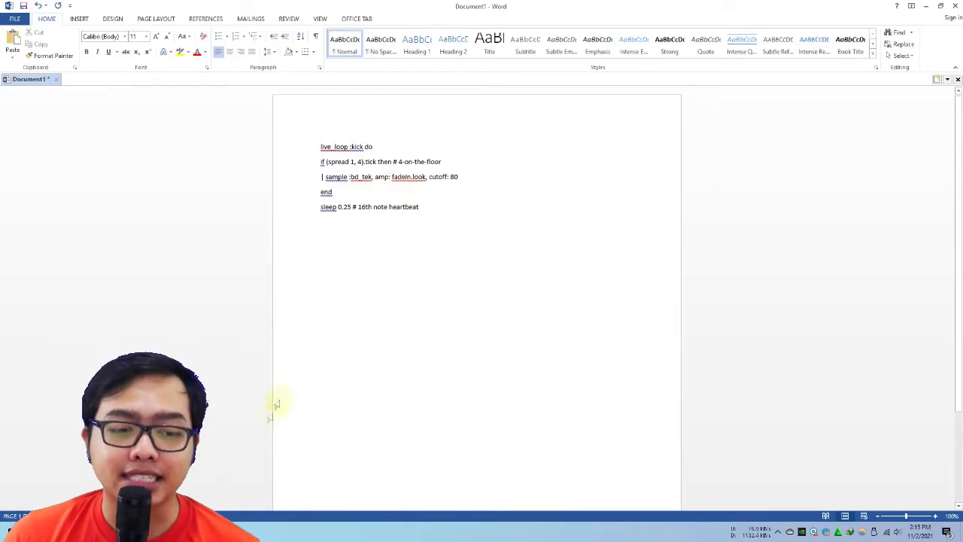
{"action": "key", "text": "alt+Tab"}
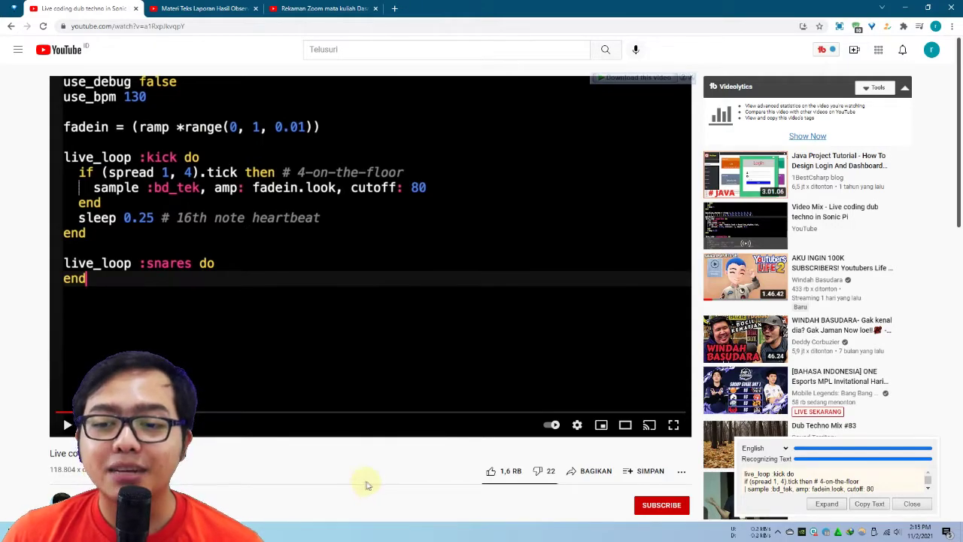
- Expand the OCR results, select the first recognized line, then switch to the observation-report video
{"action": "left_click", "coordinate": [825, 504]}
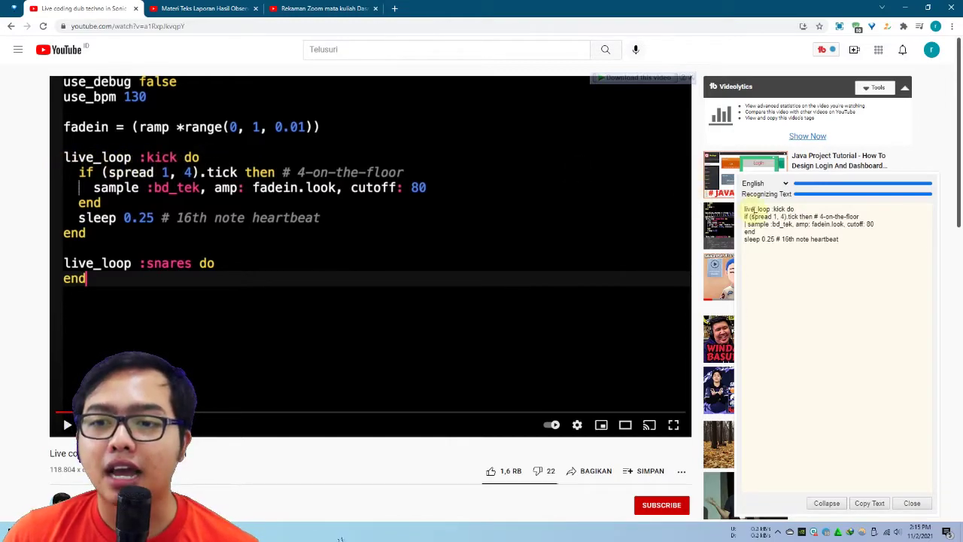
{"action": "left_click_drag", "start_coordinate": [746, 209], "coordinate": [803, 213]}
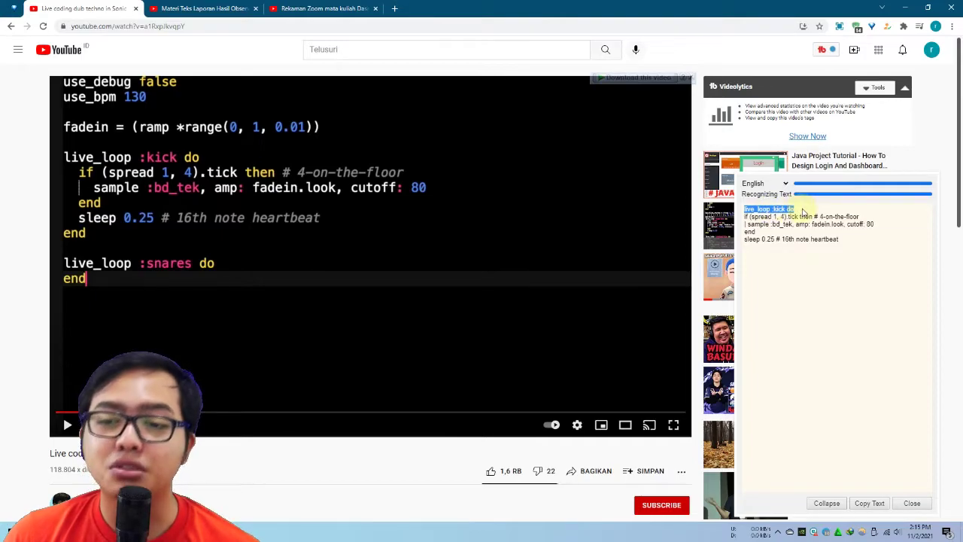
{"action": "left_click", "coordinate": [2, 196]}
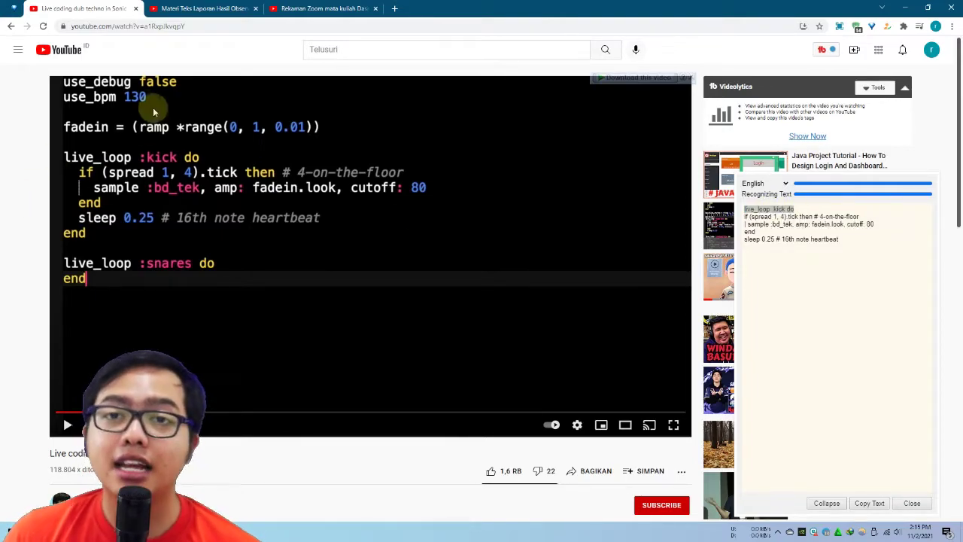
{"action": "left_click", "coordinate": [192, 8]}
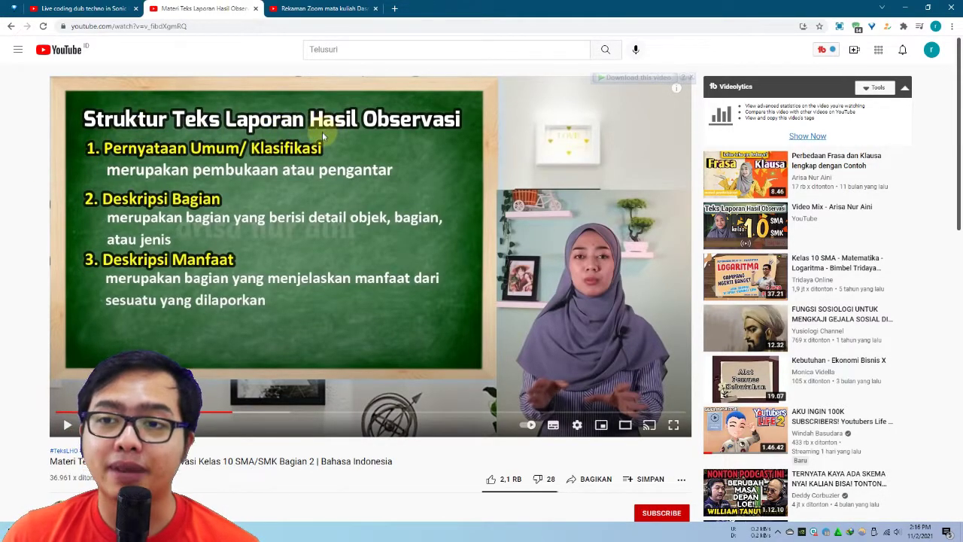
- OCR the observation-report slide and replace the code in the Word document with its text
{"action": "left_click", "coordinate": [839, 26]}
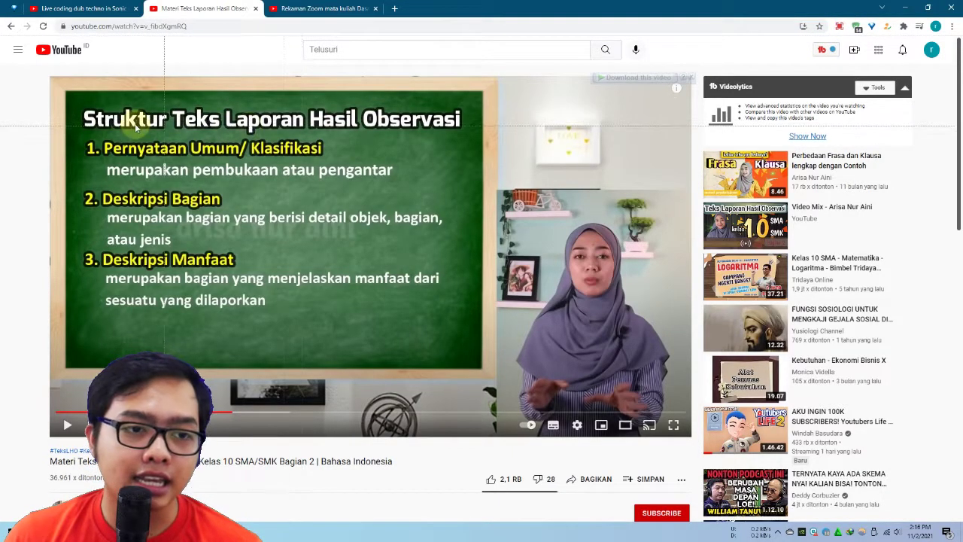
{"action": "left_click_drag", "start_coordinate": [75, 109], "coordinate": [292, 286]}
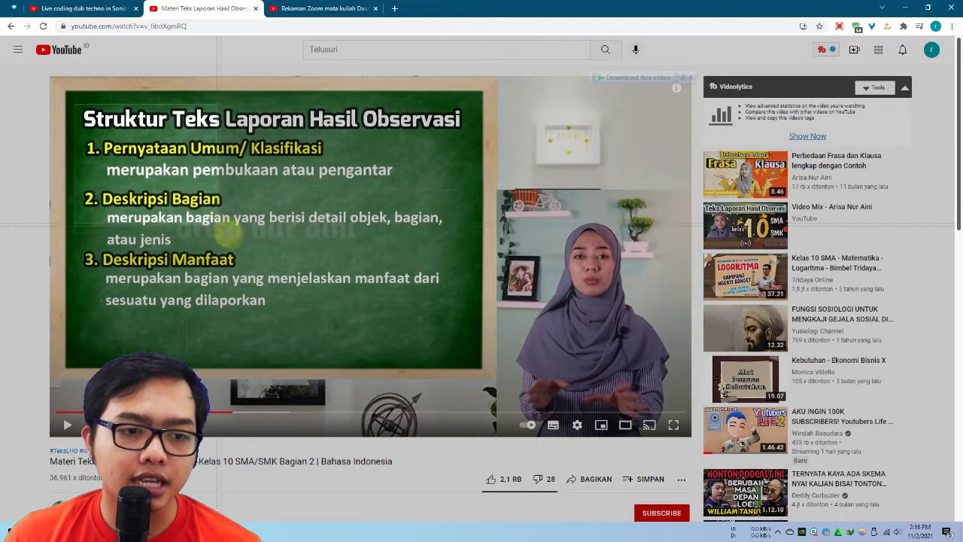
{"action": "left_click_drag", "start_coordinate": [299, 292], "coordinate": [471, 312]}
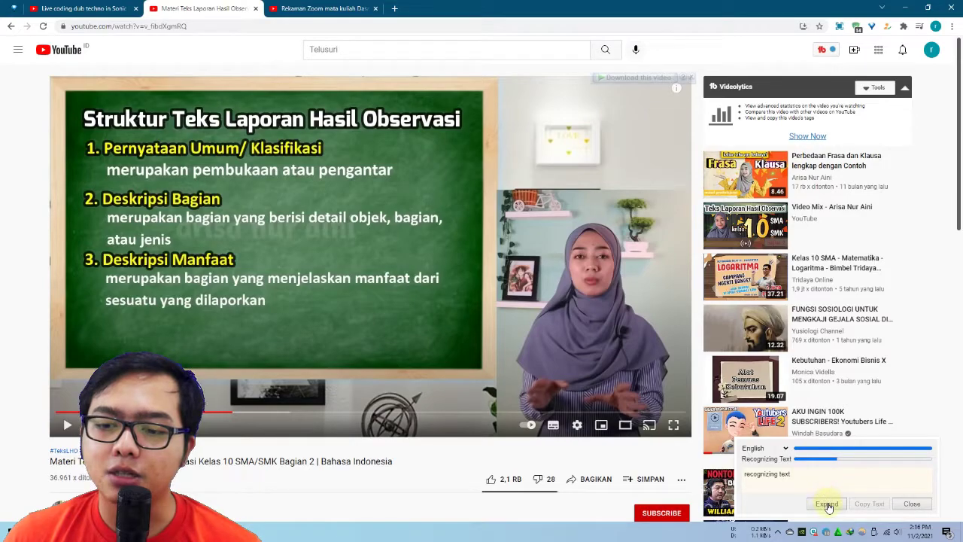
{"action": "left_click", "coordinate": [826, 503]}
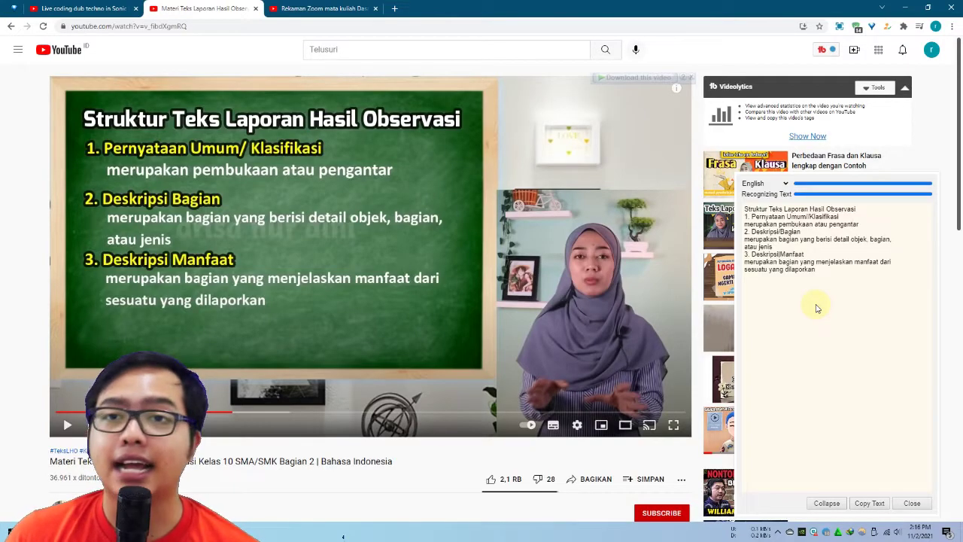
{"action": "left_click", "coordinate": [861, 508]}
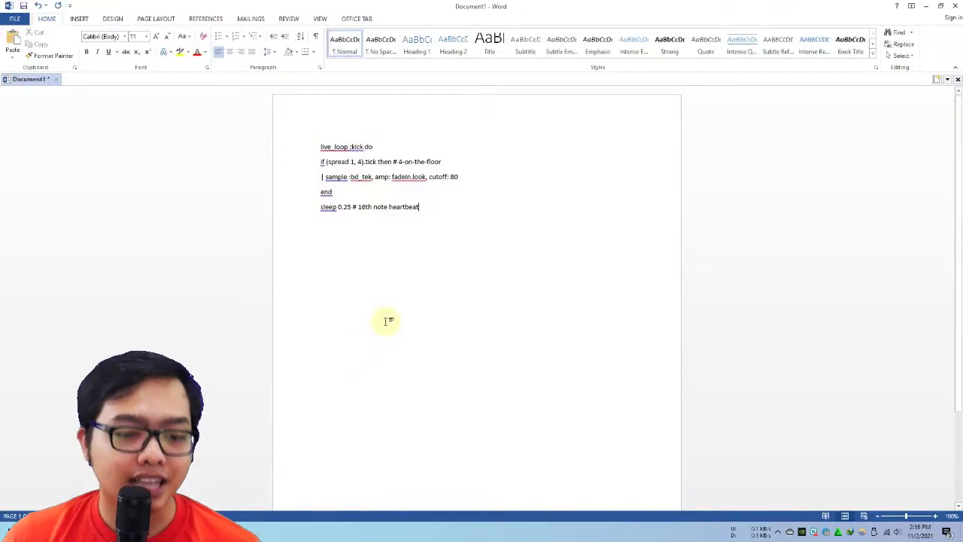
{"action": "key", "text": "ctrl+a"}
{"action": "type", "text": "Struktur Teks Laporan Hasil Observasi 1. Pernyataan Umum//Klasifikasi merupakan pembukaan atau pengantar 2. Deskripsi/Bagian merupakan bagian yang berisi detail objek, bagian, atau jenis 3. Deskripsi|Manfaat merupakan bagian yang menjelaskan manfaat dari sesuatu yang dilaporkan"}
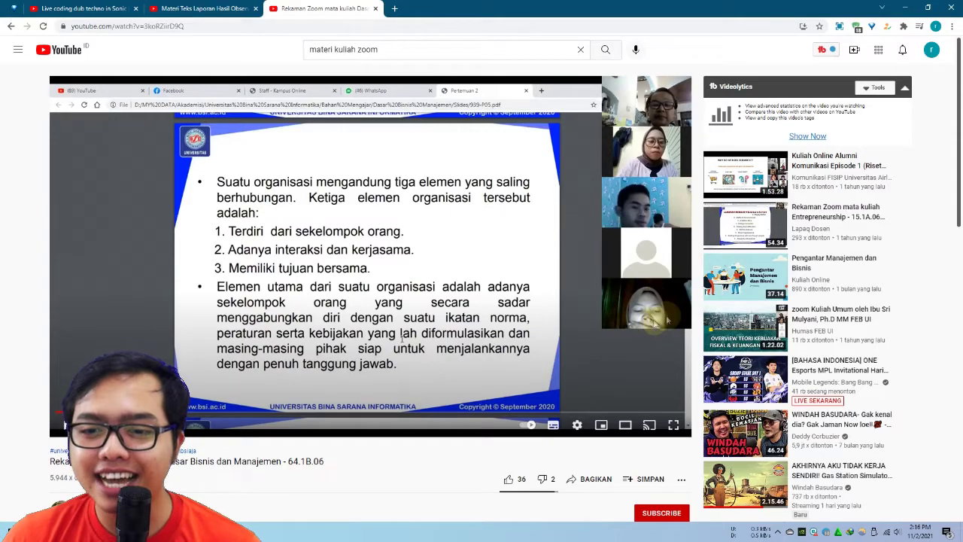
- Pause the Zoom lecture on the organisation-elements slide and recognize its text with OCR
{"action": "left_click", "coordinate": [455, 331]}
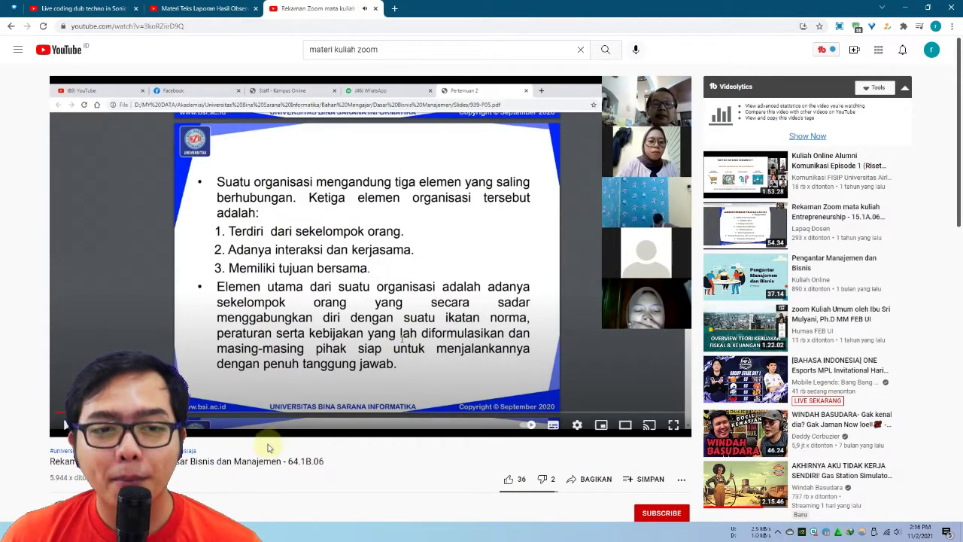
{"action": "left_click", "coordinate": [839, 28]}
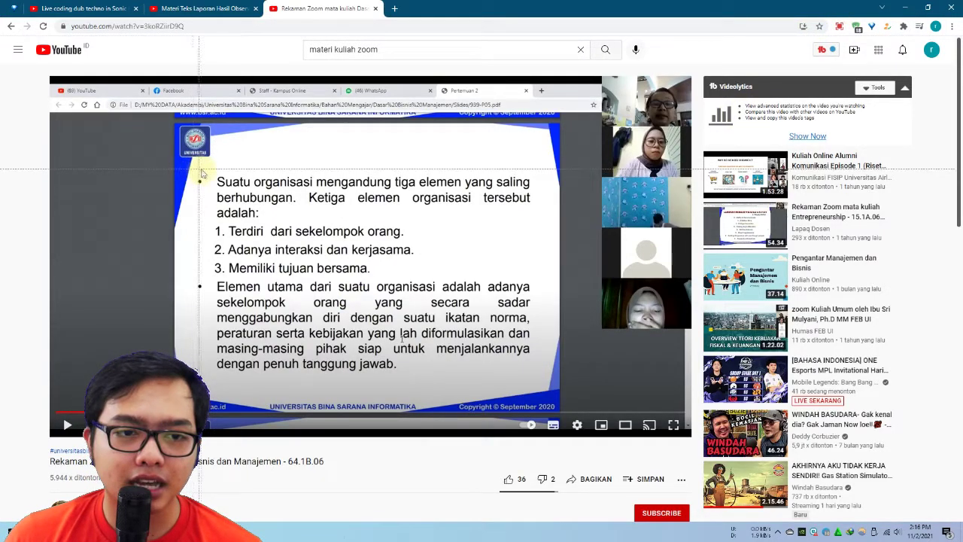
{"action": "left_click_drag", "start_coordinate": [202, 168], "coordinate": [488, 378]}
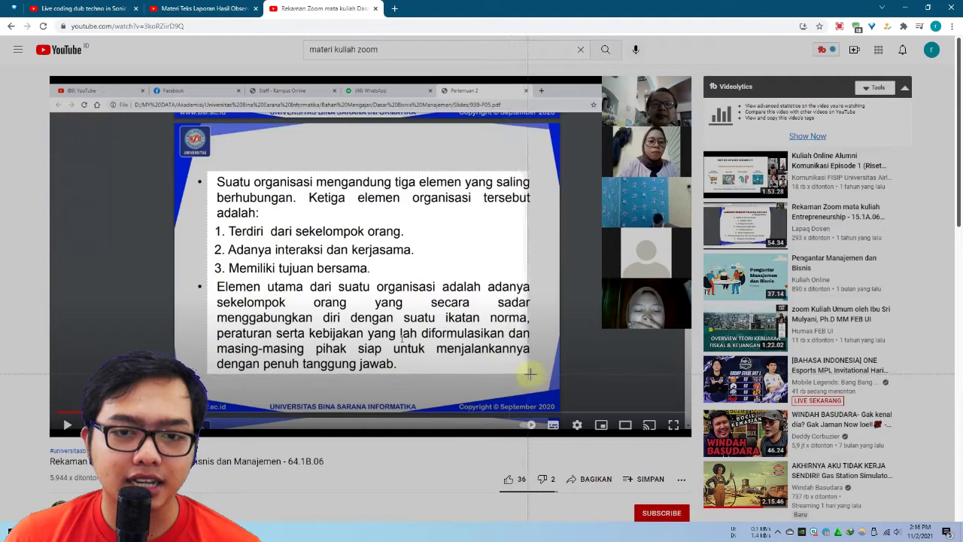
{"action": "left_click_drag", "start_coordinate": [488, 377], "coordinate": [543, 378]}
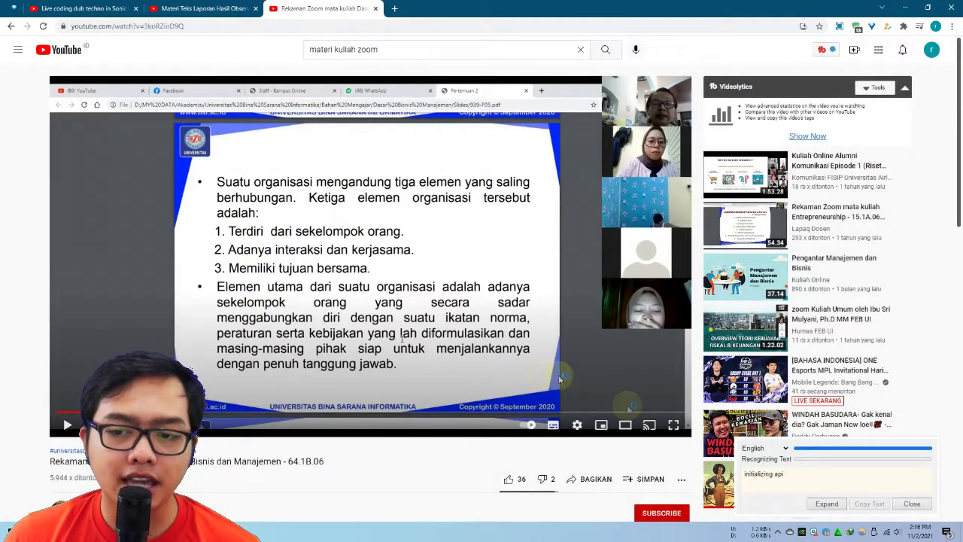
{"action": "left_click", "coordinate": [826, 502]}
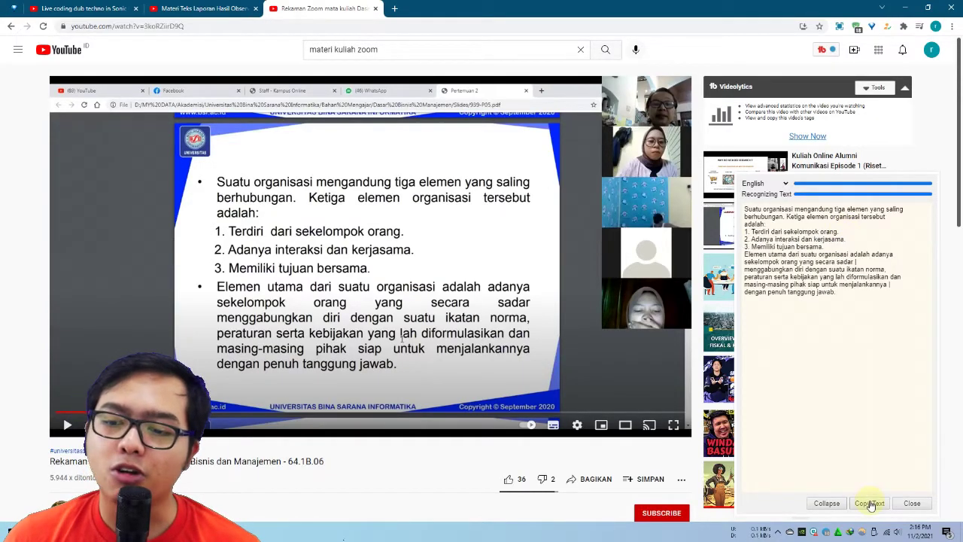
- Replace the earlier text in Word with the new slide text and return to Chrome
{"action": "key", "text": "alt+Tab"}
{"action": "key", "text": "ctrl+a"}
{"action": "left_click", "coordinate": [473, 352]}
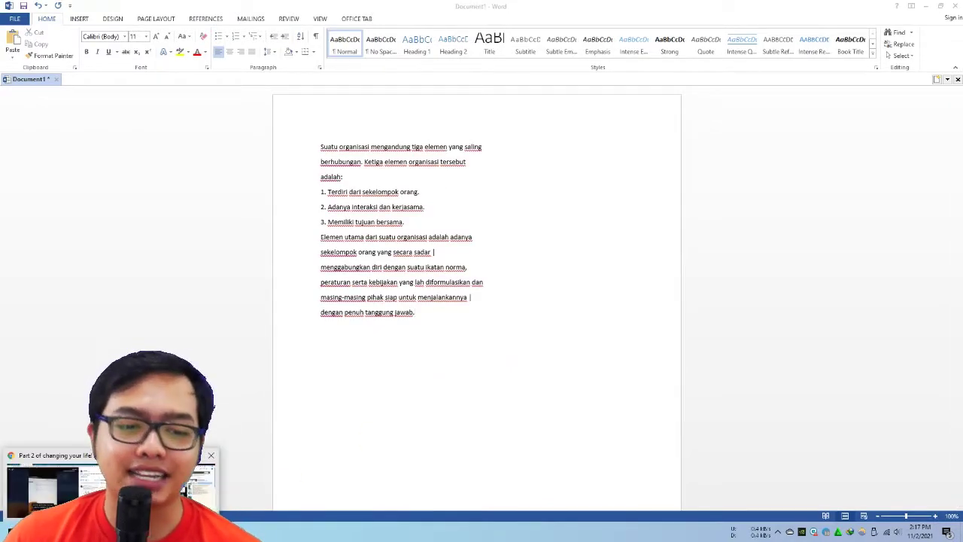
{"action": "left_click", "coordinate": [195, 463]}
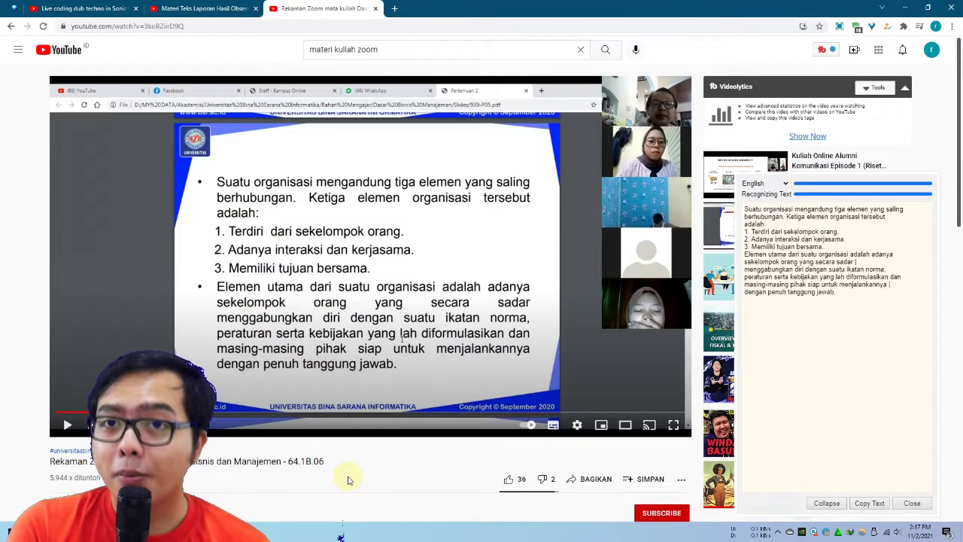